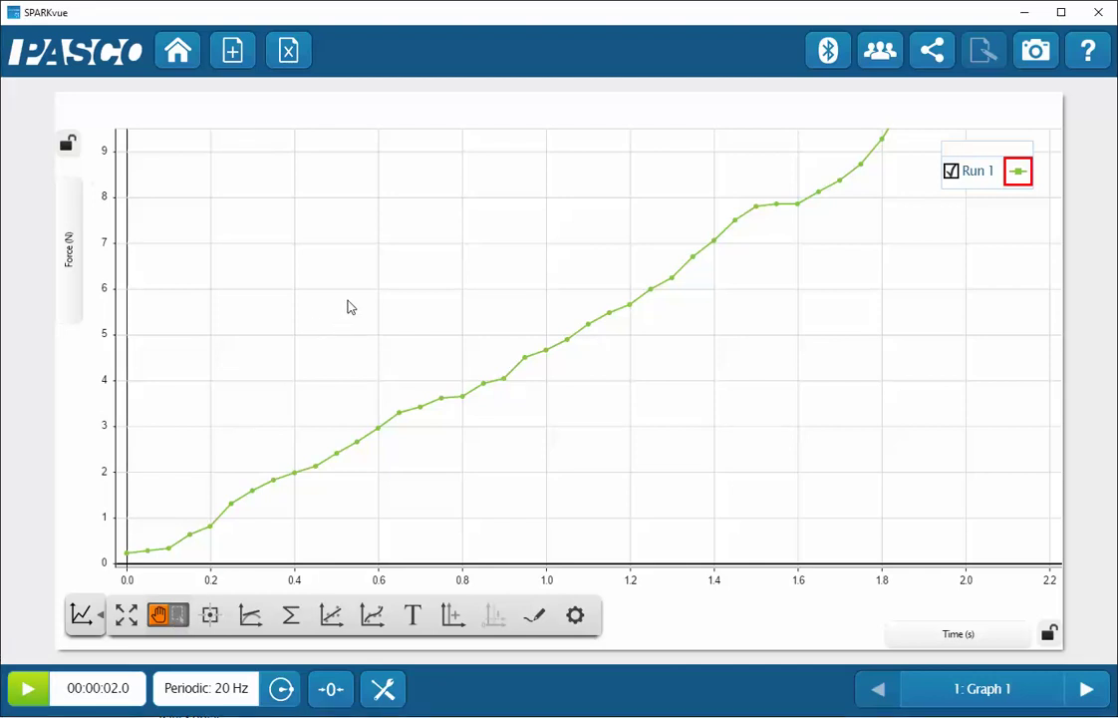
Drag the Run 1 Force vs Time graph slightly to reframe the plotted curve.
{"action": "mouse_move", "coordinate": [348, 307]}
{"action": "left_mouse_down"}
{"action": "mouse_move", "coordinate": [259, 310]}
{"action": "mouse_move", "coordinate": [352, 315]}
{"action": "left_mouse_up"}
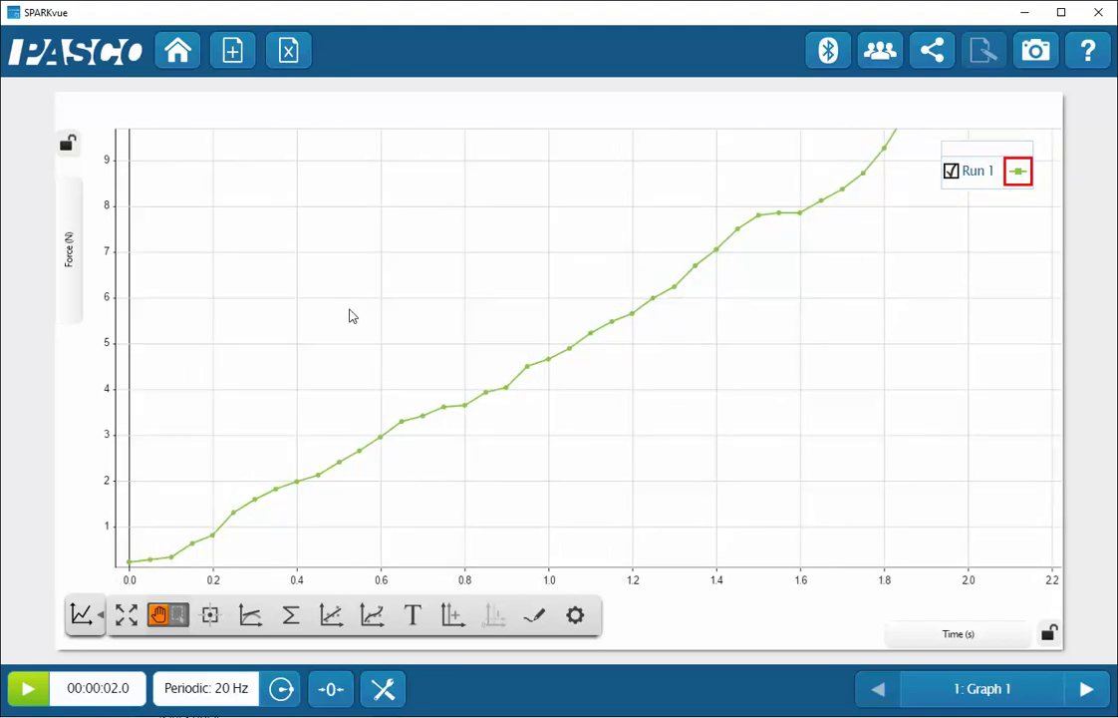
In select mode, highlight the Force data from about 0.15 s to 1.2 s (0.6–5.5 N).
{"action": "left_click", "coordinate": [172, 616]}
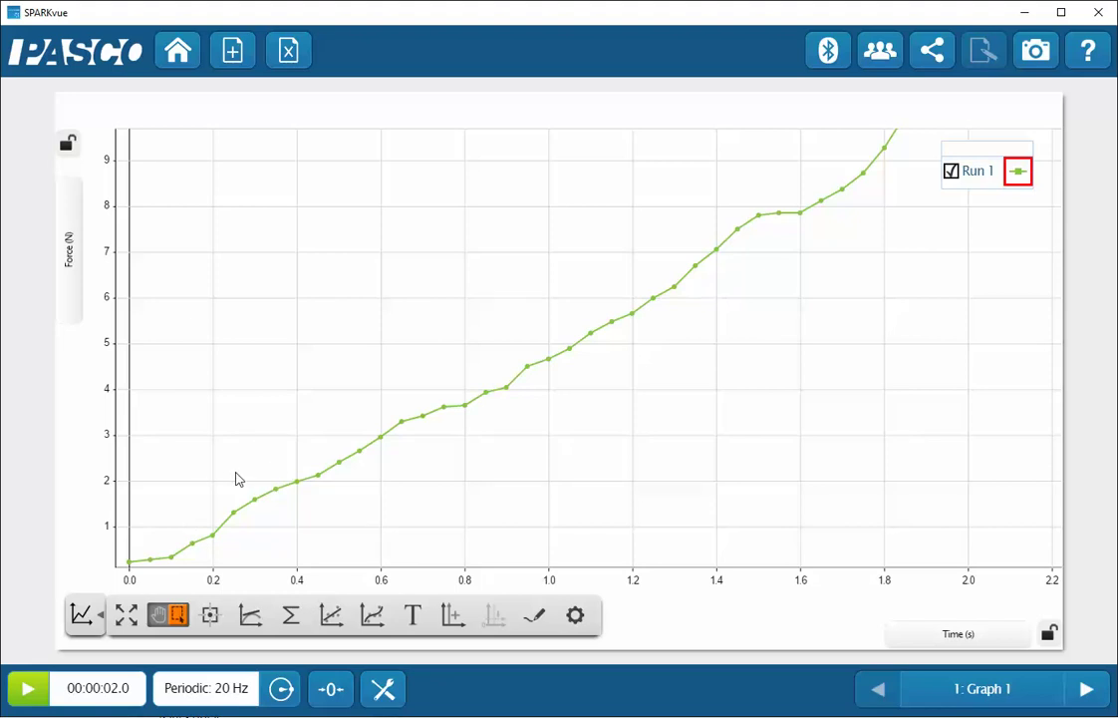
{"action": "left_click_drag", "start_coordinate": [250, 520], "coordinate": [686, 242]}
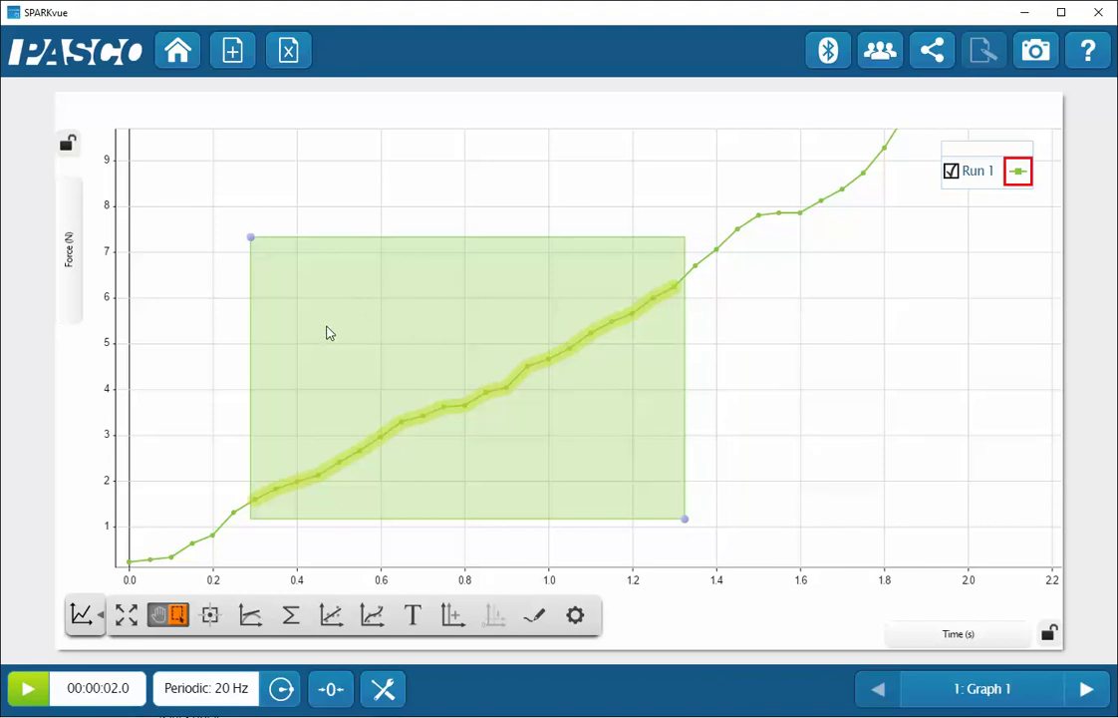
{"action": "left_click_drag", "start_coordinate": [330, 329], "coordinate": [268, 371]}
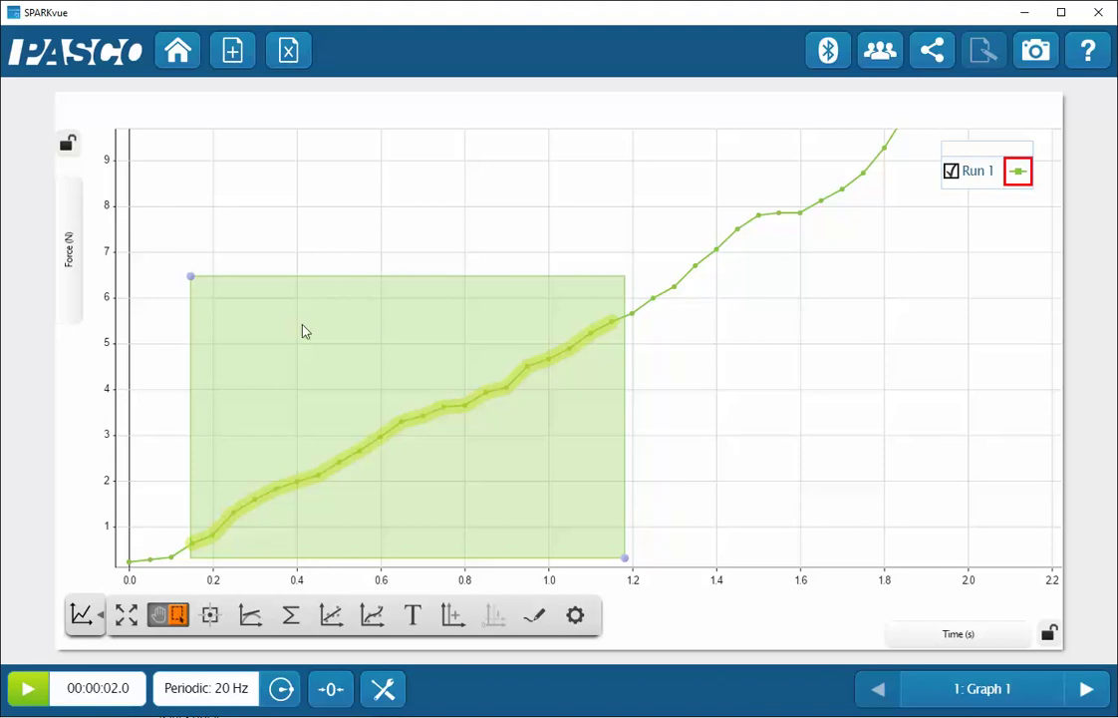
{"action": "mouse_move", "coordinate": [322, 326]}
{"action": "mouse_move", "coordinate": [387, 307]}
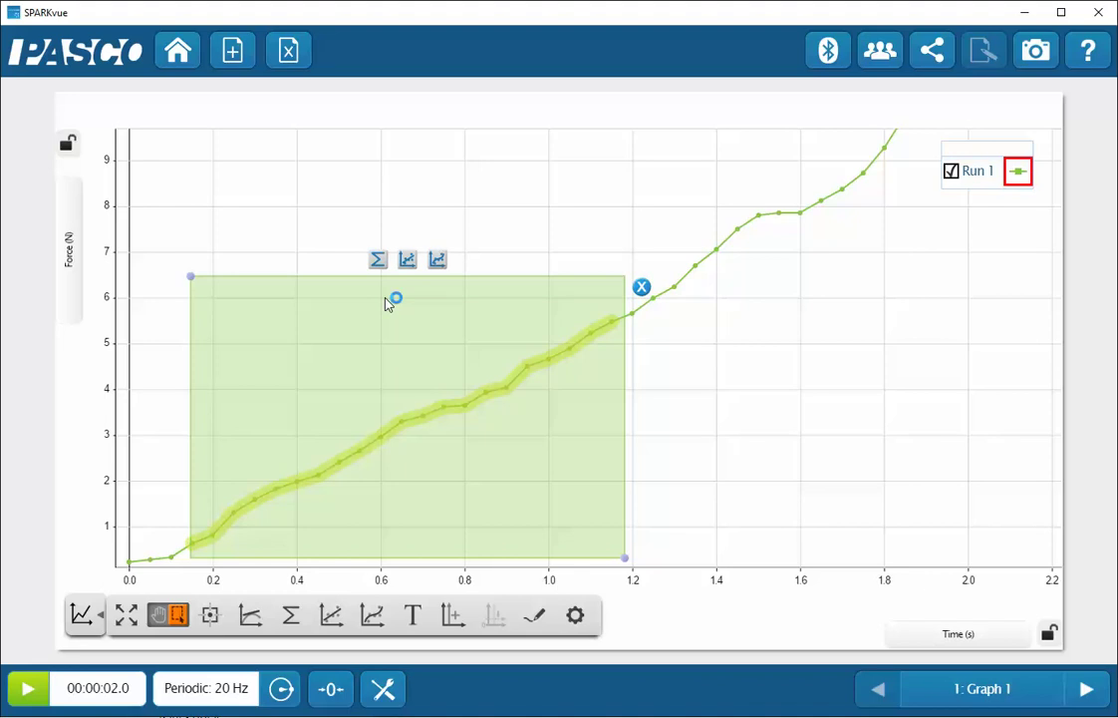
{"action": "left_click", "coordinate": [388, 304]}
{"action": "left_click_drag", "start_coordinate": [388, 304], "coordinate": [391, 318]}
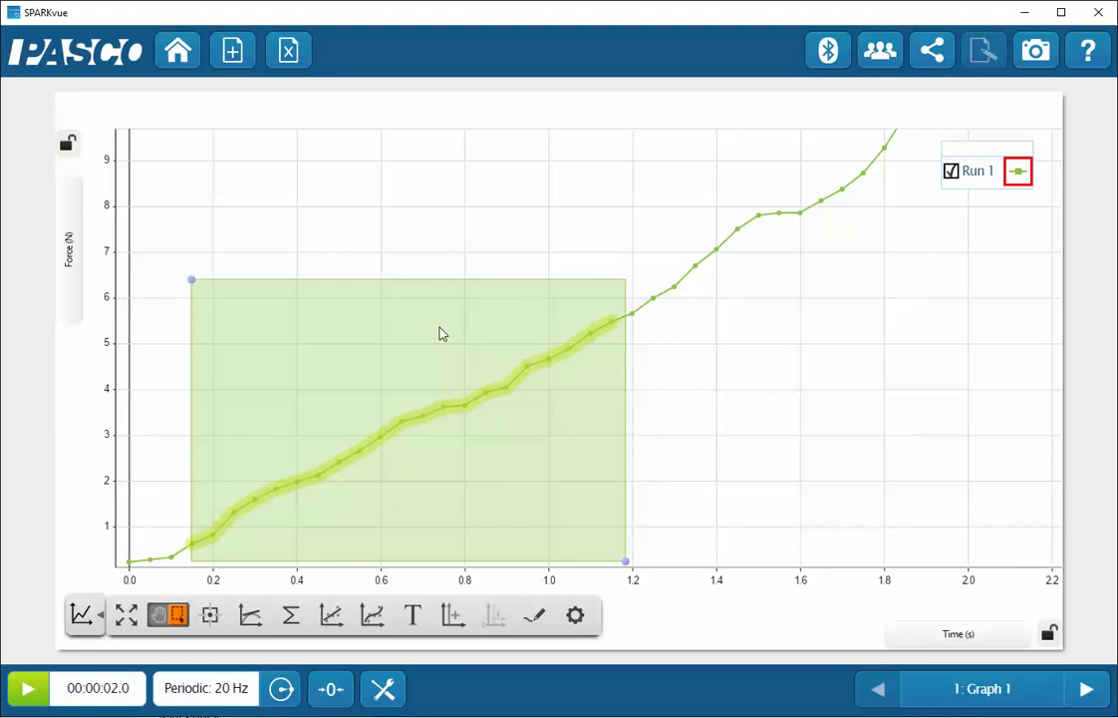
{"action": "left_click", "coordinate": [375, 329]}
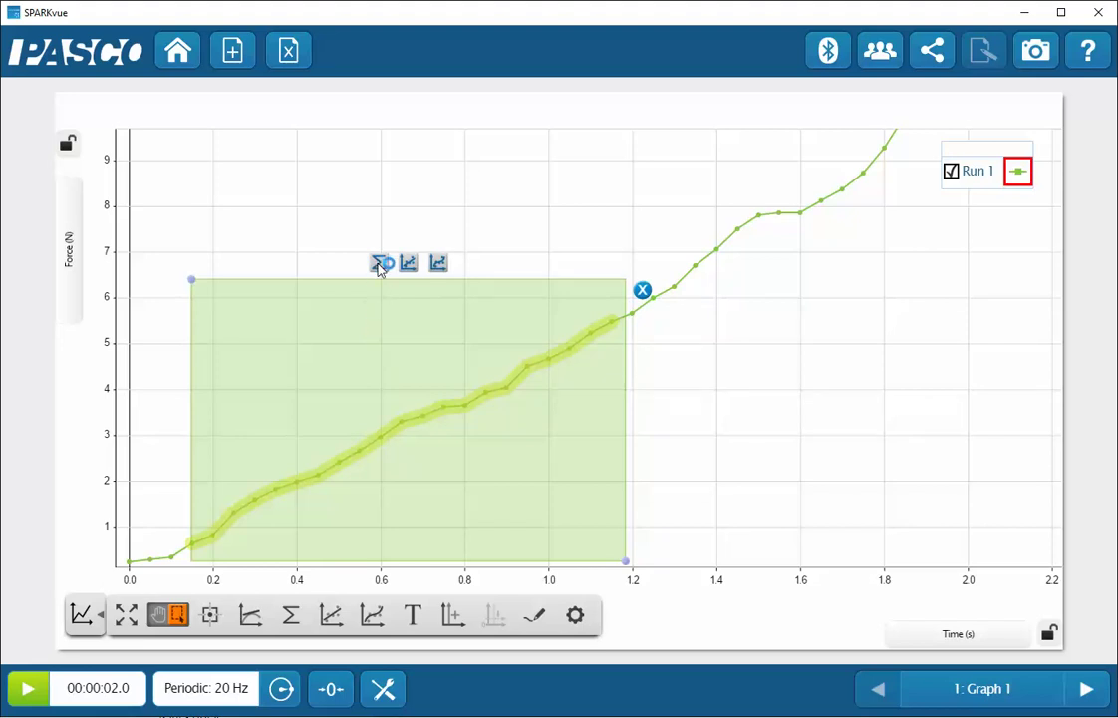
{"action": "left_click", "coordinate": [379, 264]}
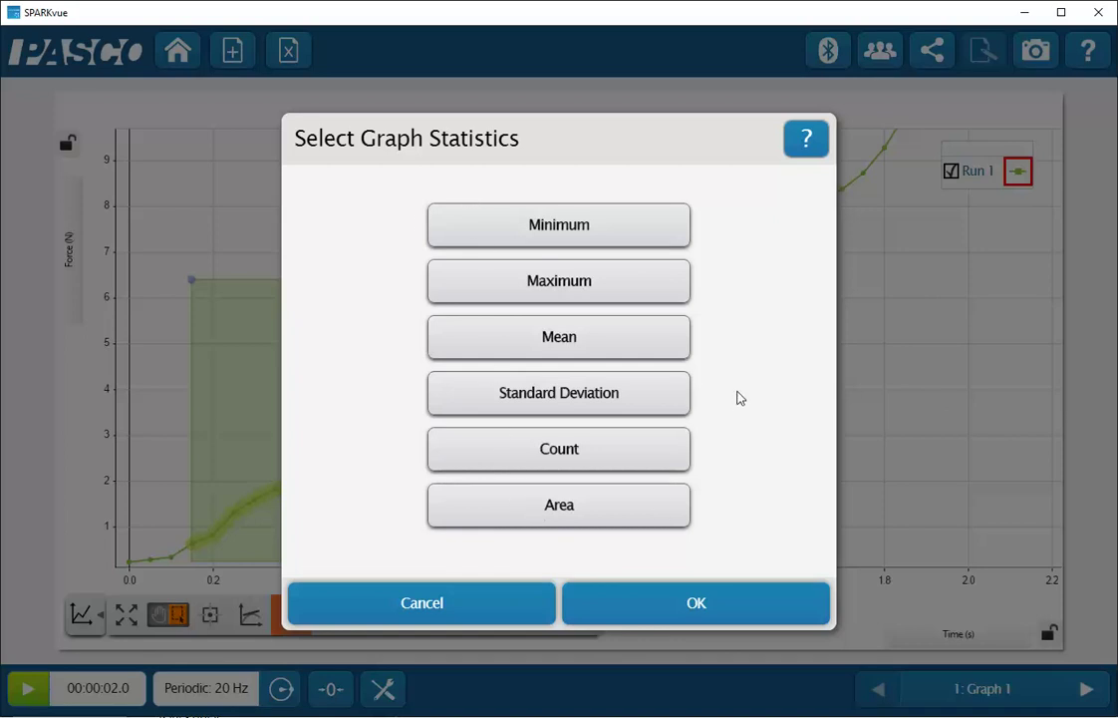
Add Minimum and Maximum statistics to the selected region, showing 0.632512 and 5.481772.
{"action": "left_click", "coordinate": [572, 227]}
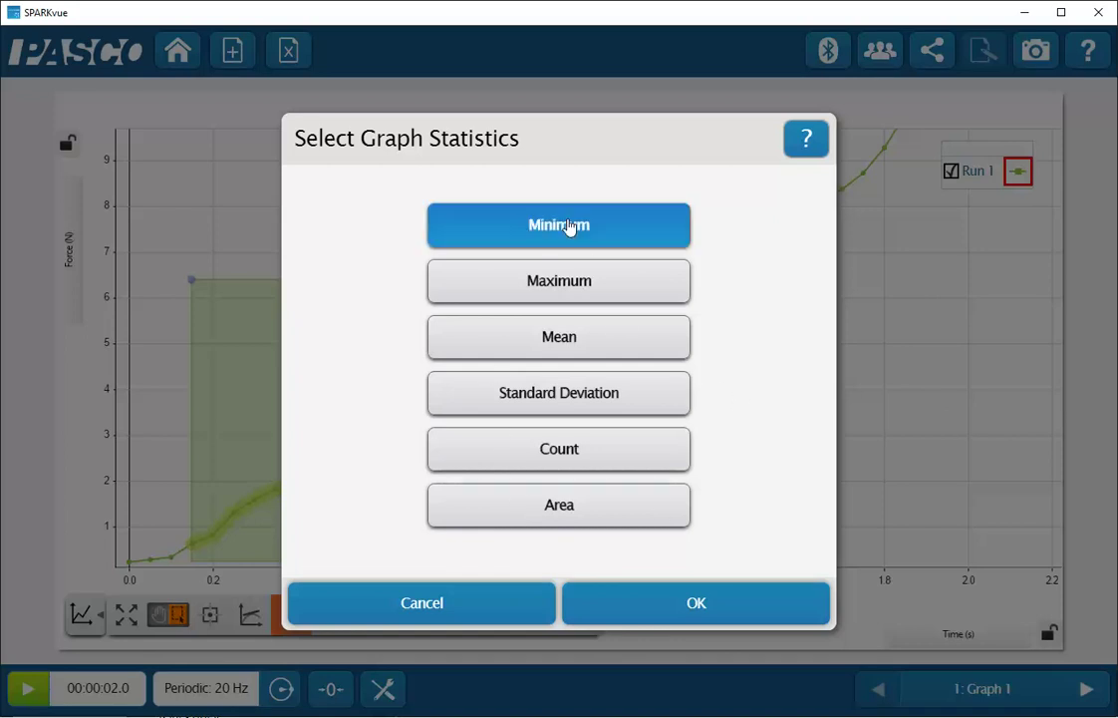
{"action": "left_click", "coordinate": [544, 280]}
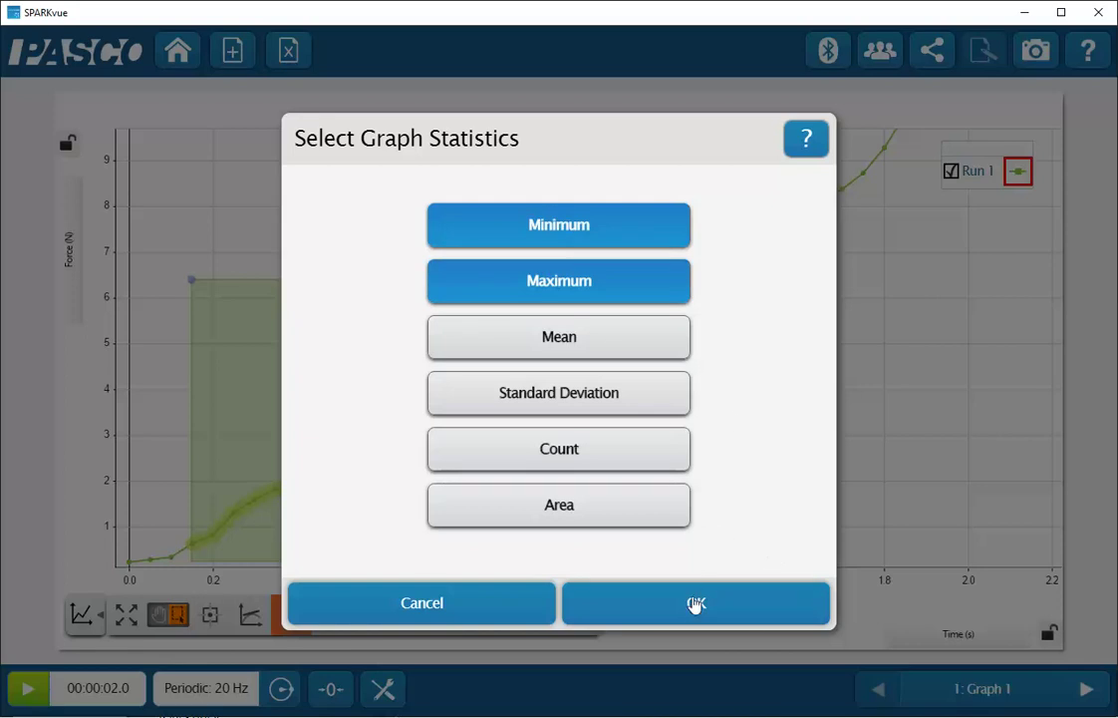
{"action": "left_click", "coordinate": [694, 604]}
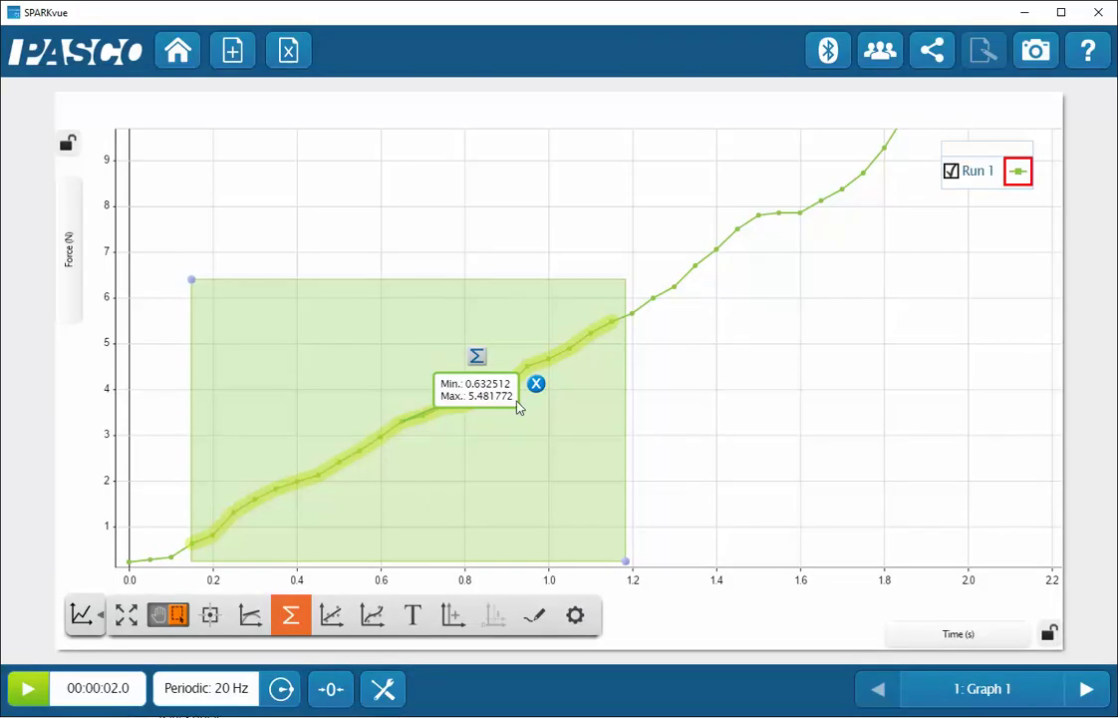
Move the Min 0.632512 / Max 5.481772 box up and left, then select it.
{"action": "left_click_drag", "start_coordinate": [489, 392], "coordinate": [380, 363]}
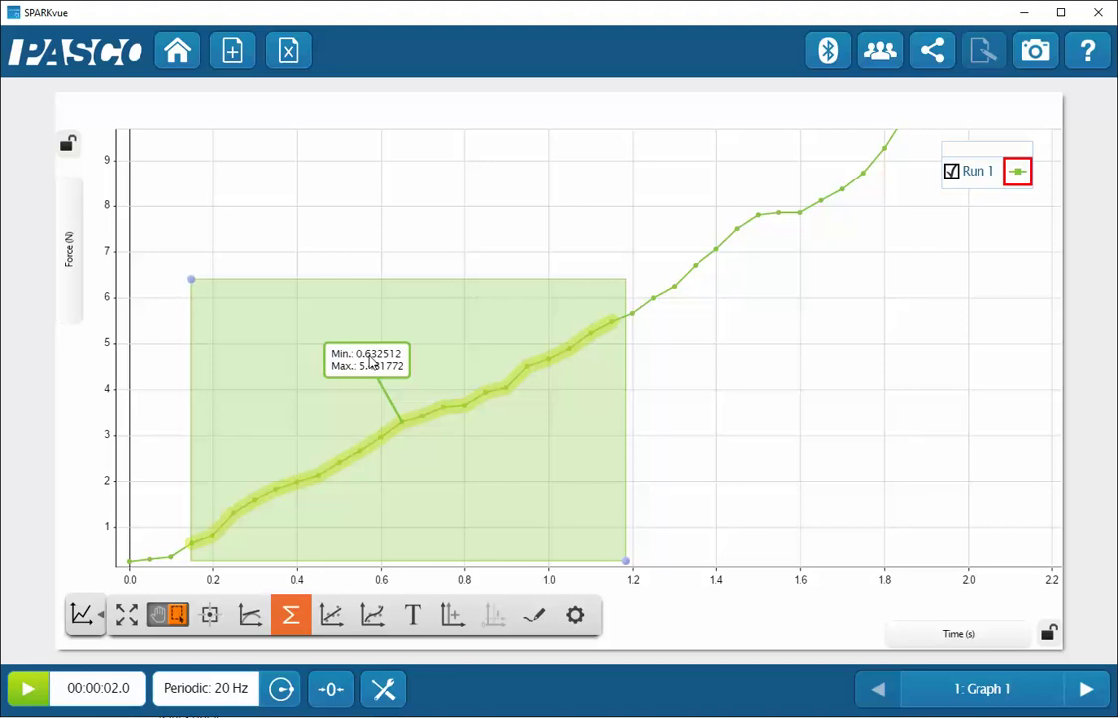
{"action": "left_click", "coordinate": [369, 362]}
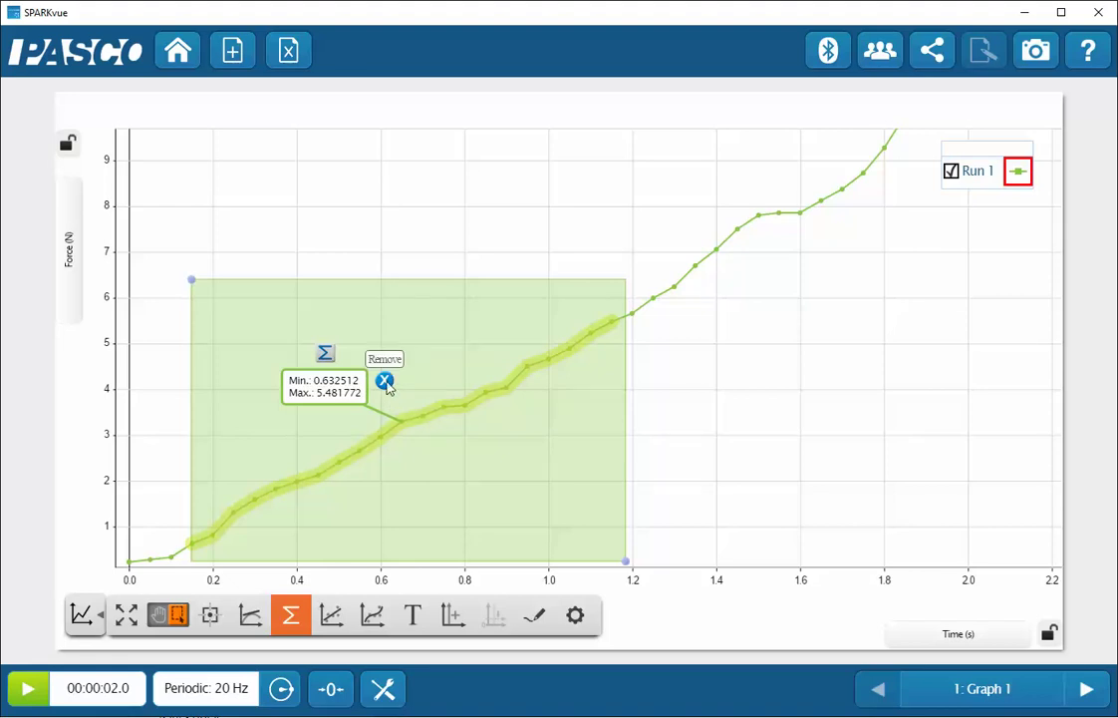
Swap Minimum and Maximum for Mean and Area, showing Mean 3.096076 and Area 3.098023.
{"action": "left_click", "coordinate": [325, 355]}
{"action": "left_click", "coordinate": [508, 227]}
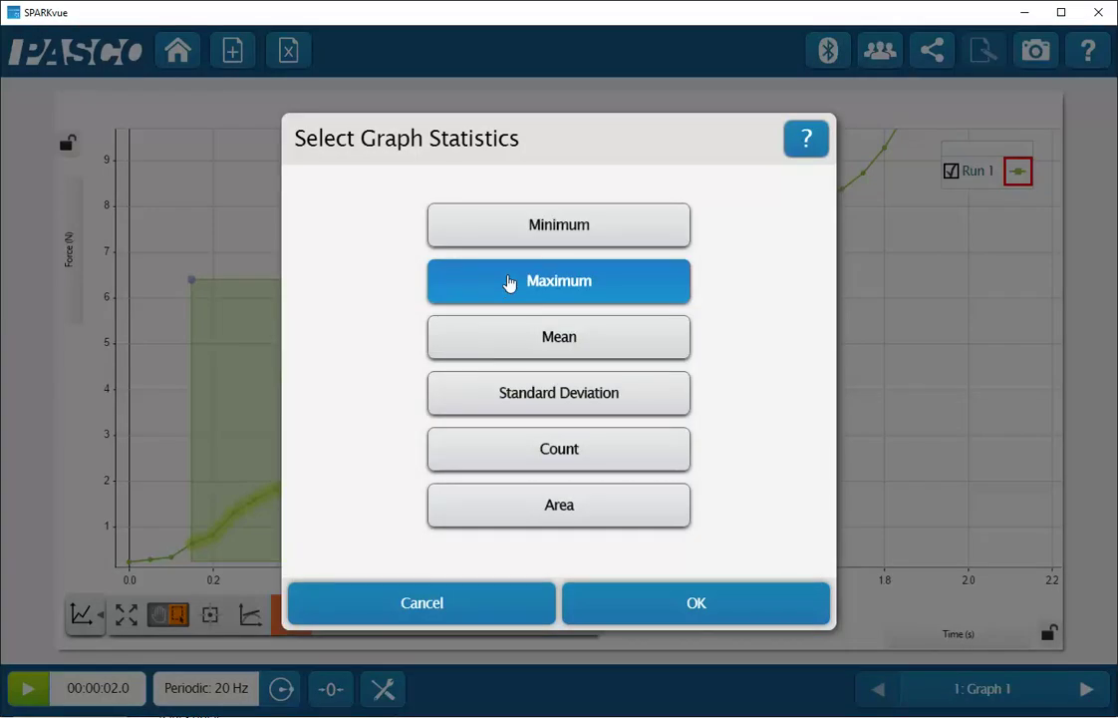
{"action": "left_click", "coordinate": [508, 291]}
{"action": "left_click", "coordinate": [522, 356]}
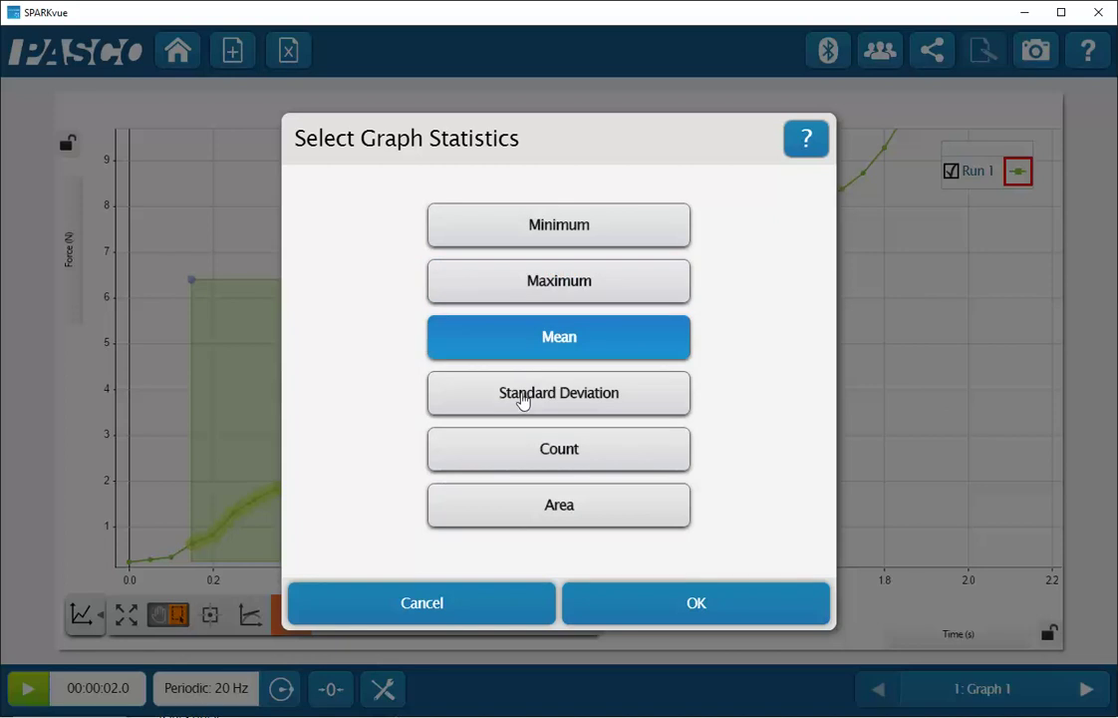
{"action": "left_click", "coordinate": [546, 518]}
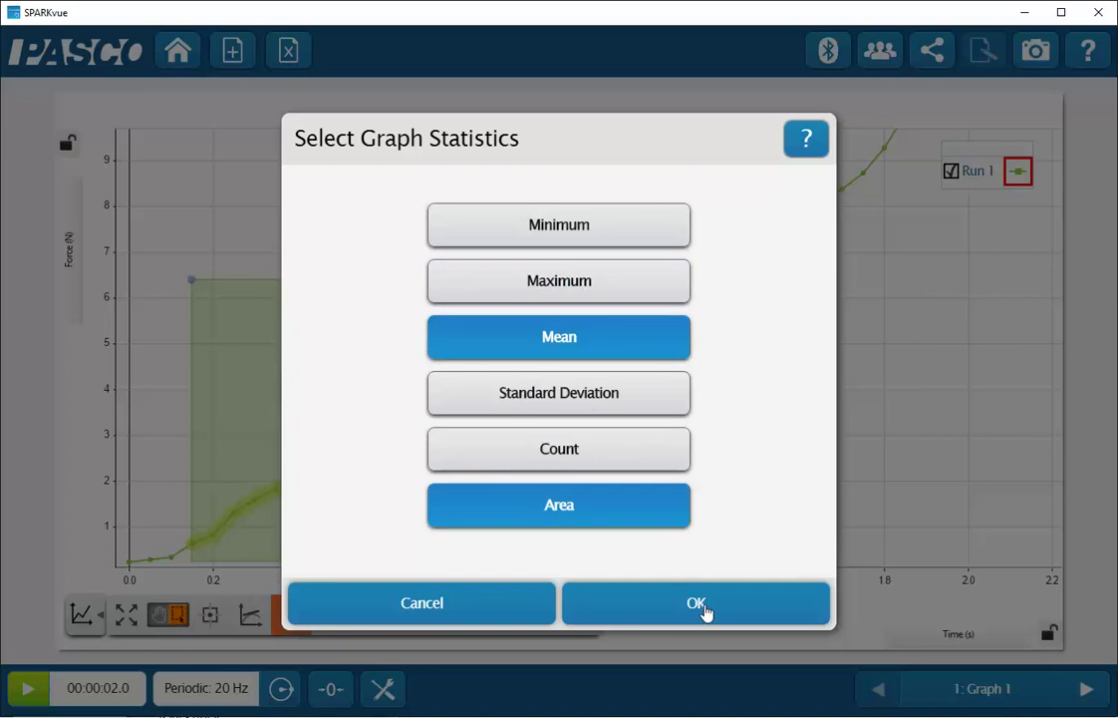
{"action": "left_click", "coordinate": [706, 604]}
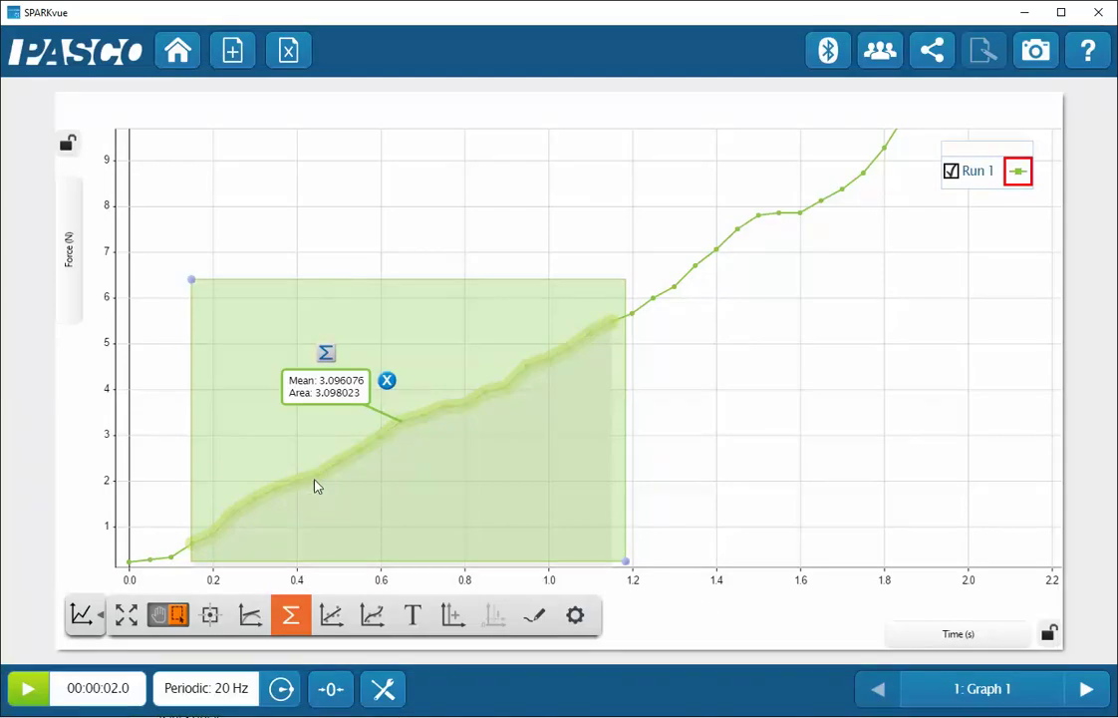
Delete the Mean/Area statistics label, leaving the 0.15–1.2 s region unannotated.
{"action": "left_click", "coordinate": [388, 382]}
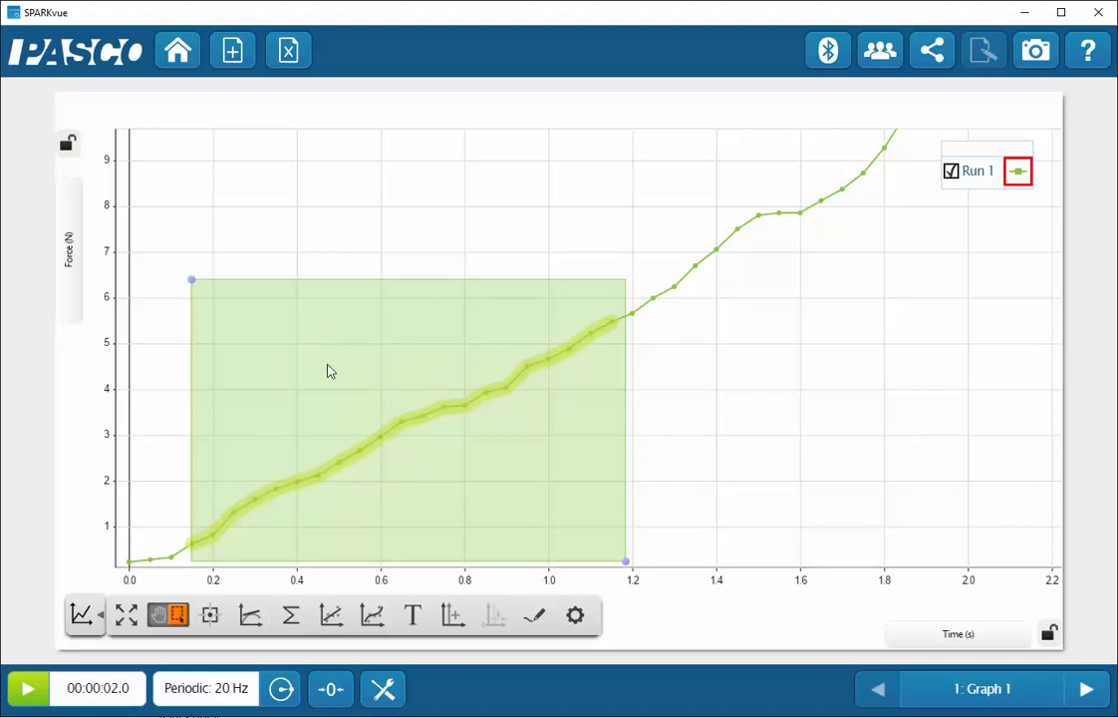
{"action": "mouse_move", "coordinate": [330, 371]}
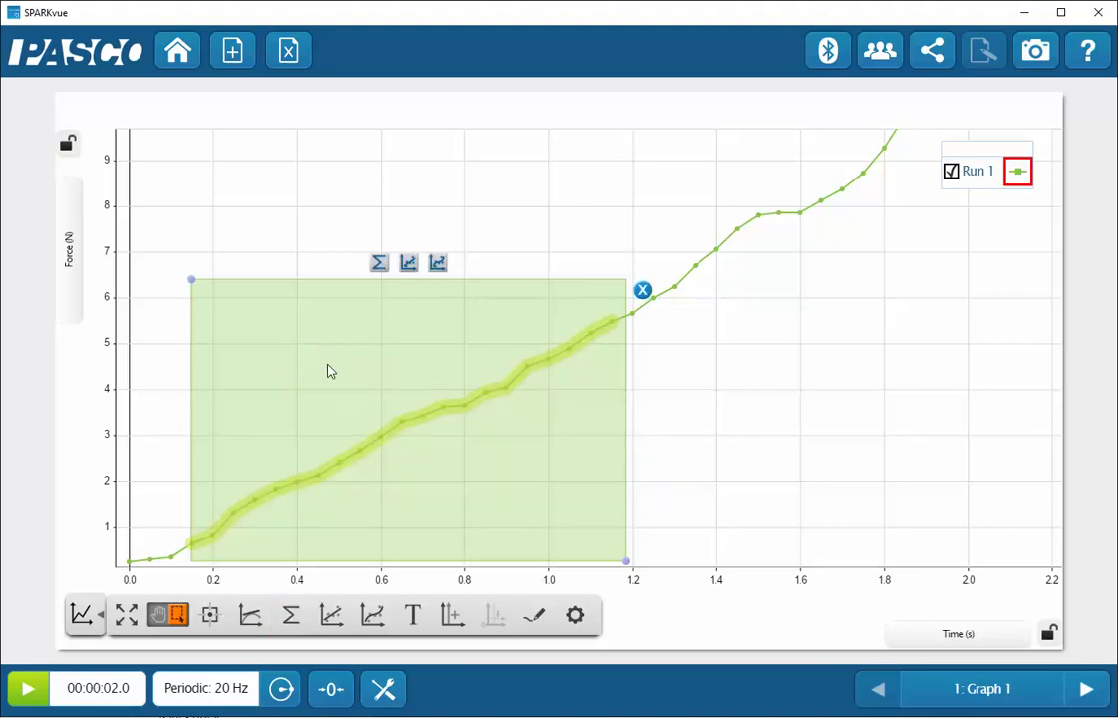
{"action": "left_click", "coordinate": [407, 264]}
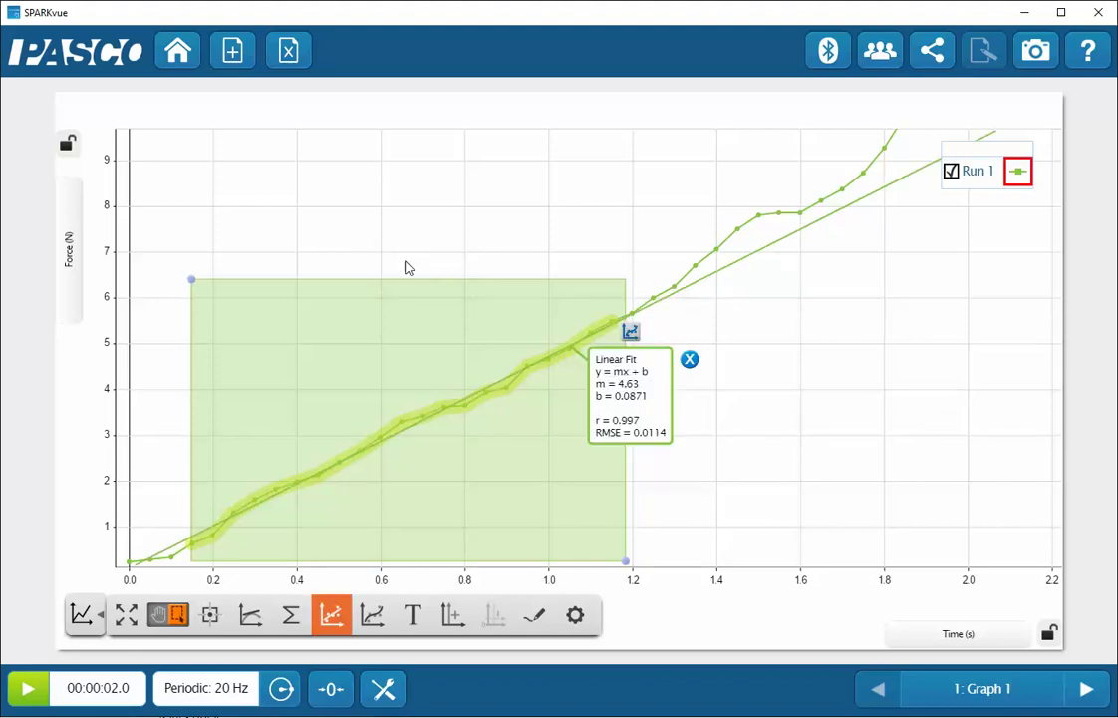
{"action": "left_click_drag", "start_coordinate": [605, 382], "coordinate": [308, 341]}
{"action": "left_click", "coordinate": [309, 340]}
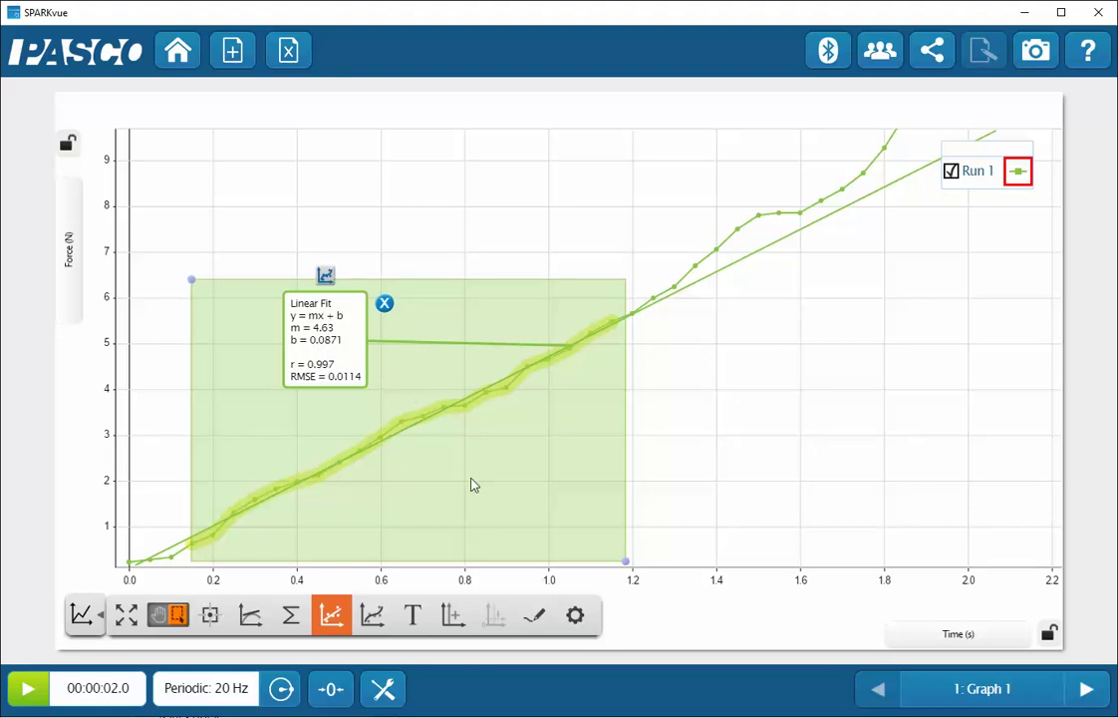
{"action": "left_click", "coordinate": [364, 361]}
{"action": "left_click", "coordinate": [346, 361]}
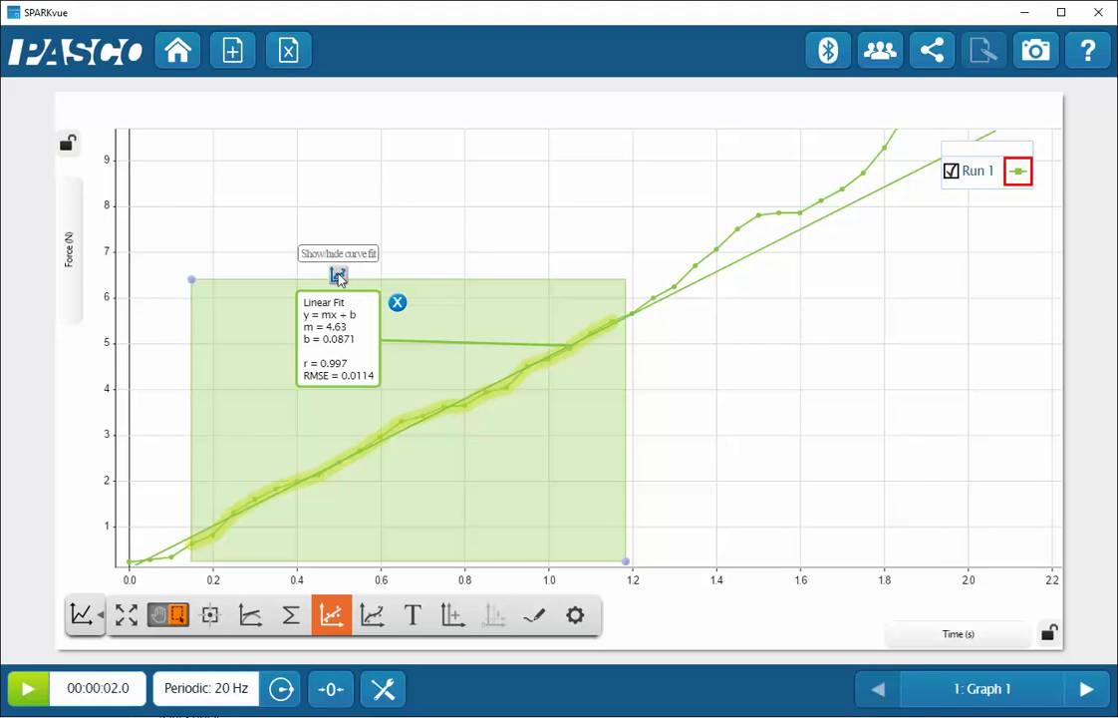
{"action": "left_click", "coordinate": [398, 304]}
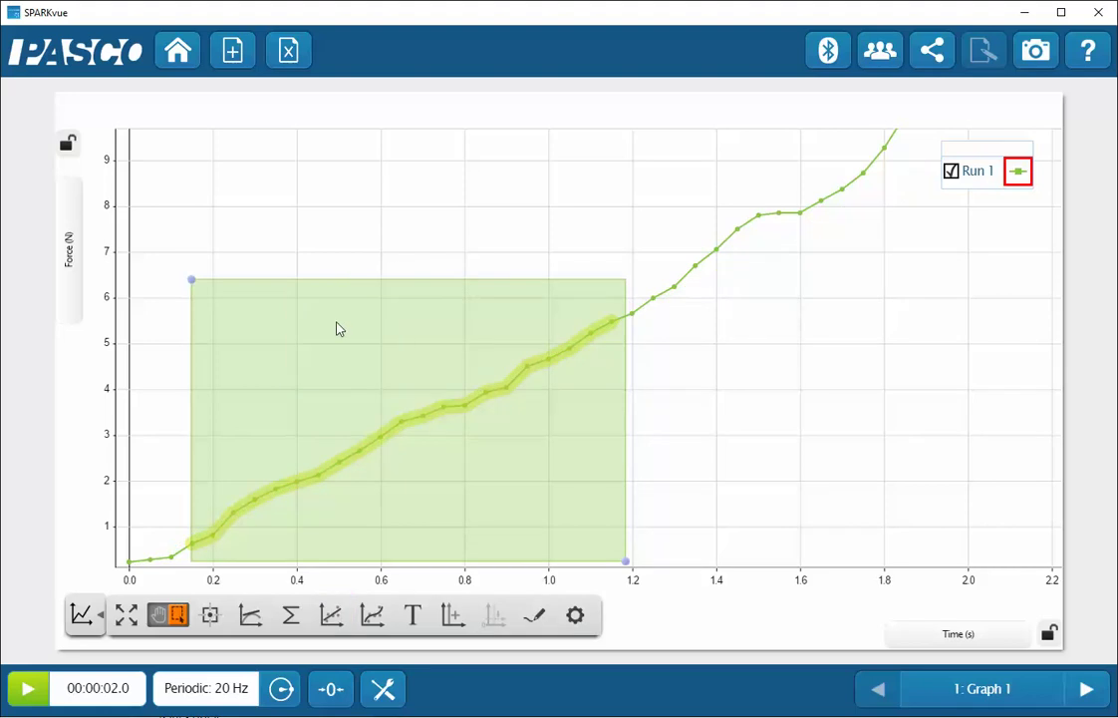
Apply a Linear Fit to the region (m = 4.63, r = 0.997) and drag its box onto the shading.
{"action": "mouse_move", "coordinate": [339, 324]}
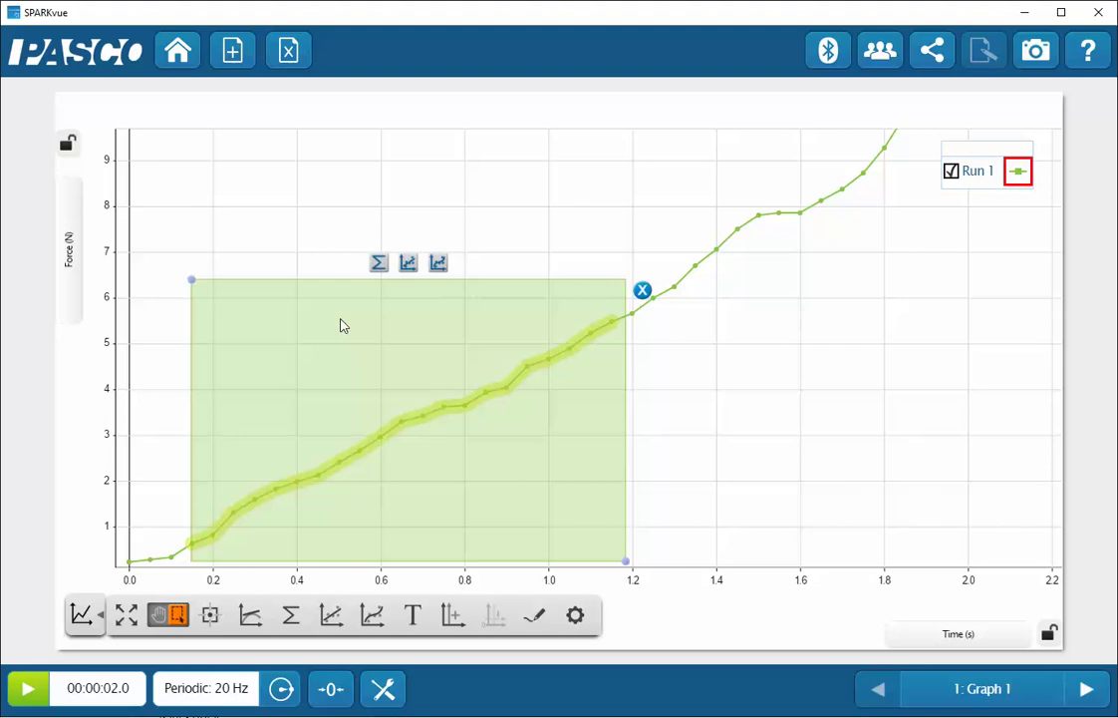
{"action": "left_click", "coordinate": [438, 264]}
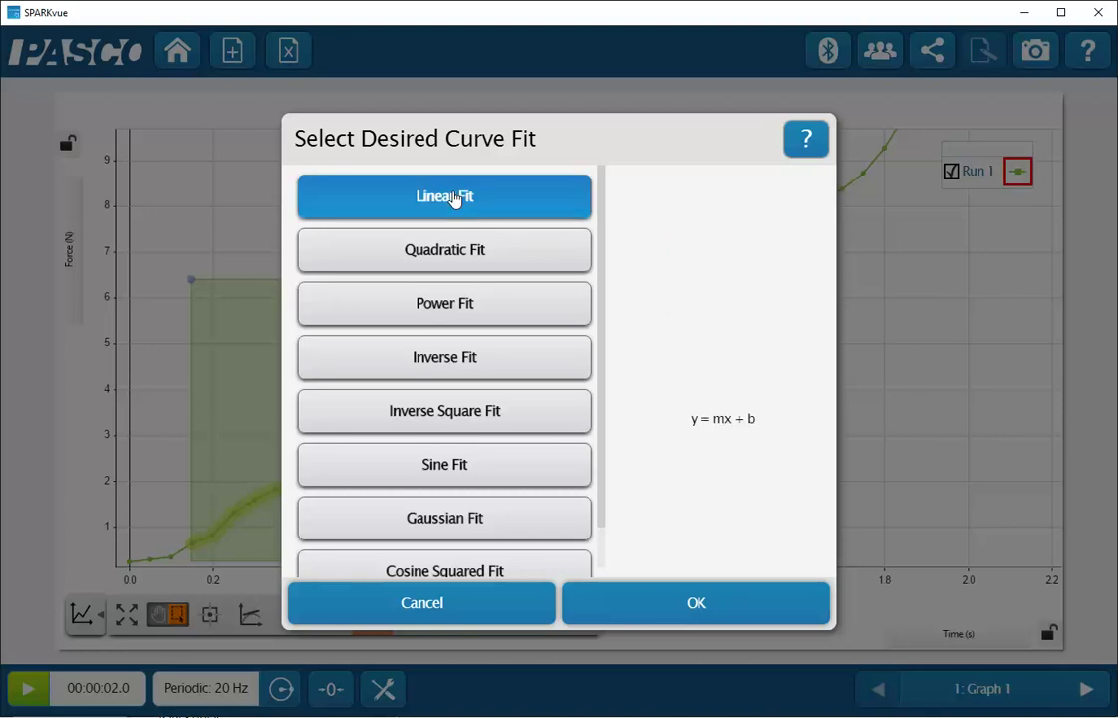
{"action": "left_click", "coordinate": [686, 604]}
{"action": "left_click_drag", "start_coordinate": [626, 417], "coordinate": [296, 347]}
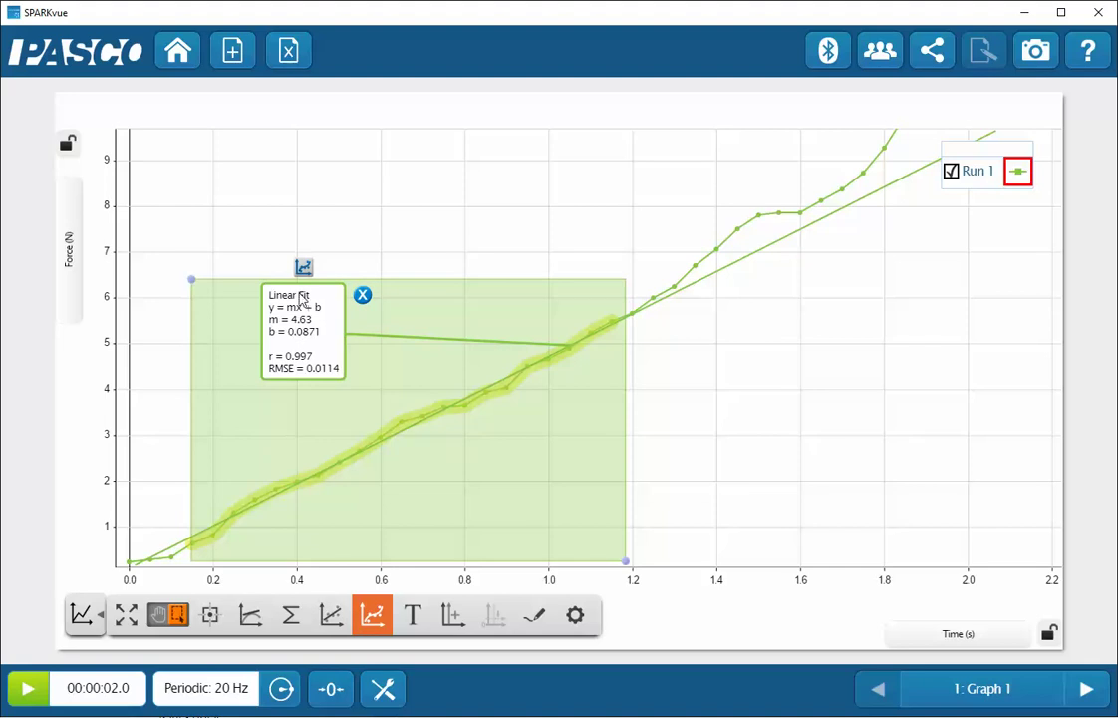
Switch the fit to Quadratic Fit, giving a = −0.324, b = 5.05, c = −0.0201.
{"action": "left_click", "coordinate": [303, 267]}
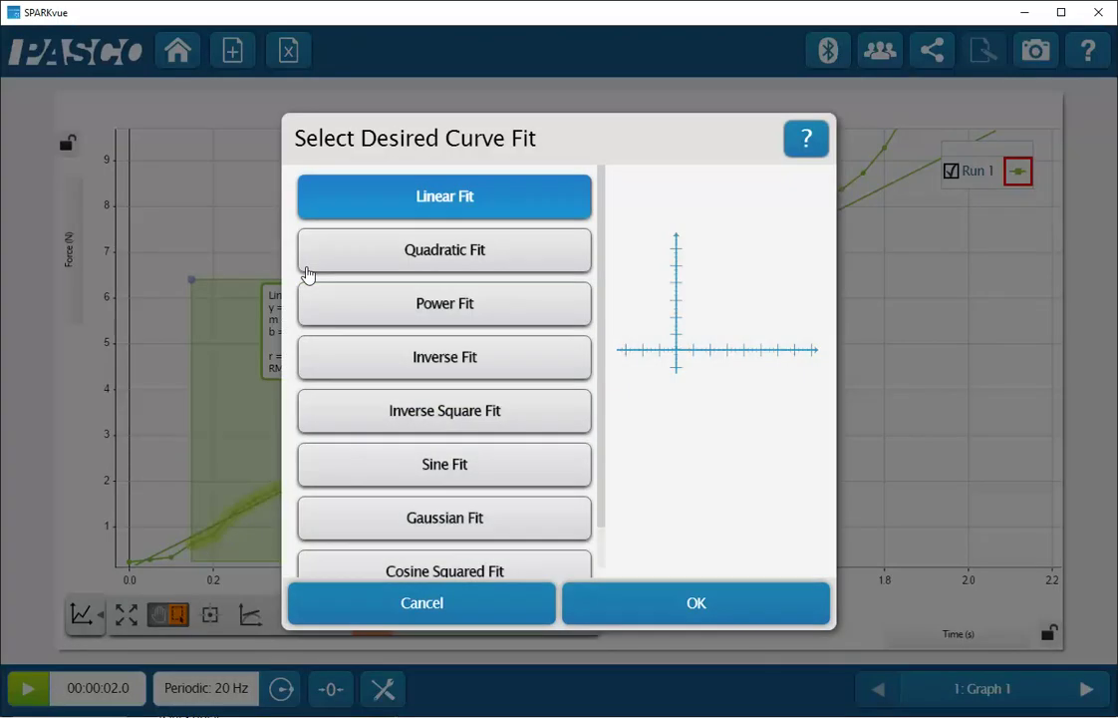
{"action": "left_click", "coordinate": [390, 257]}
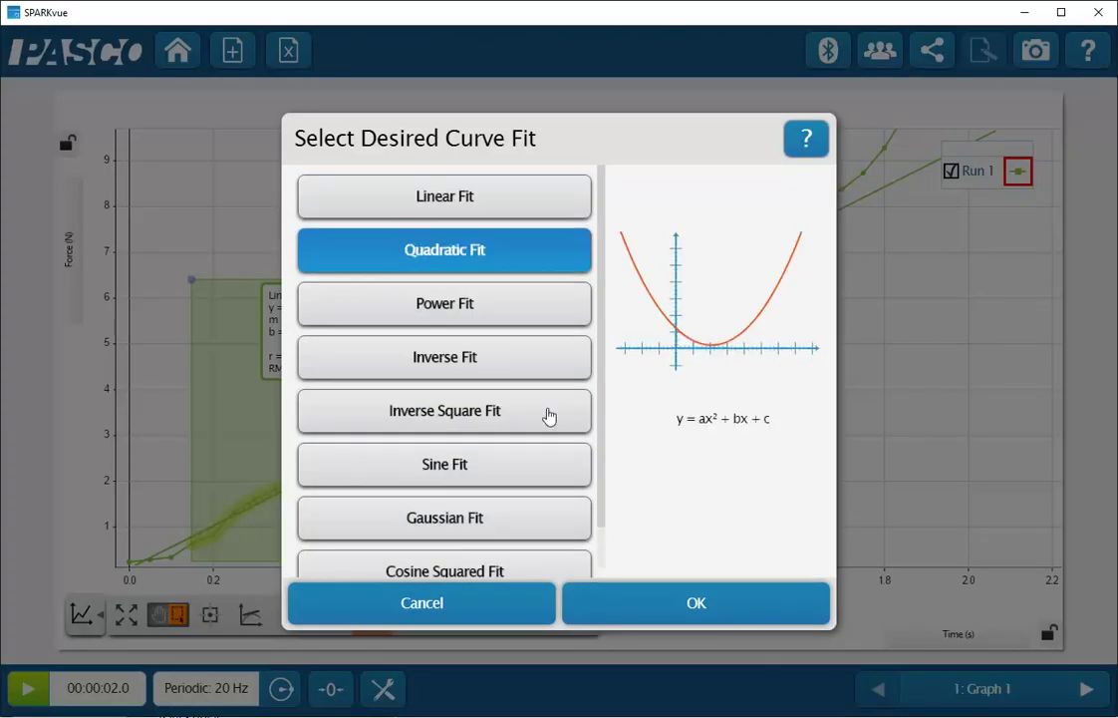
{"action": "left_click", "coordinate": [692, 605]}
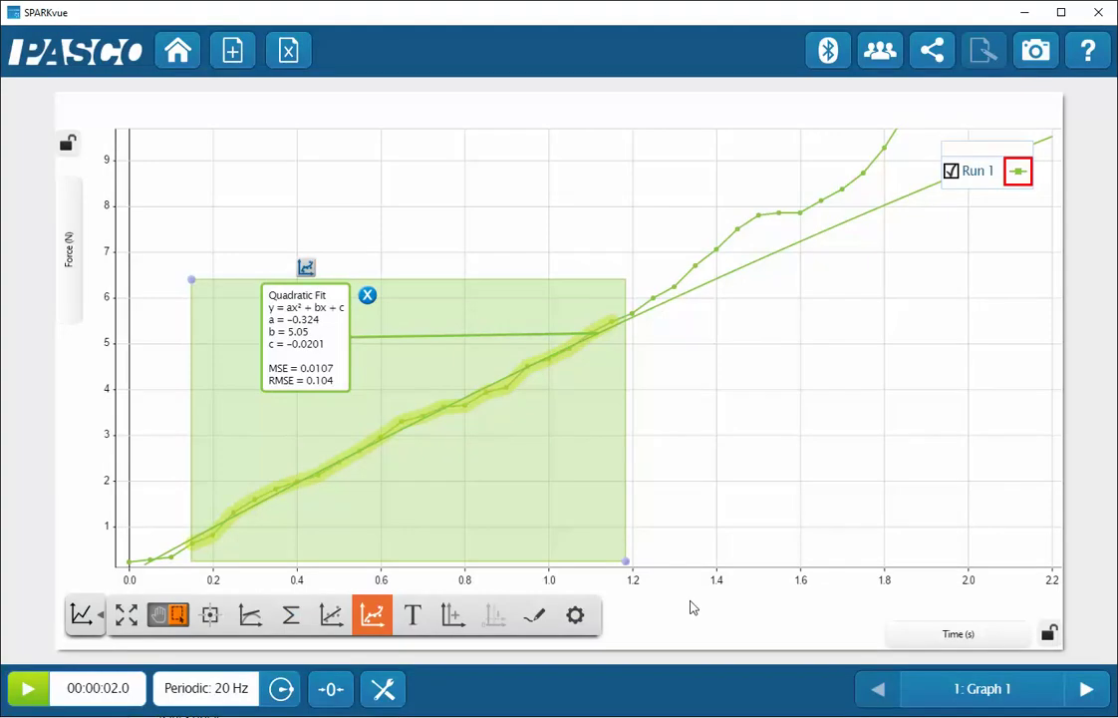